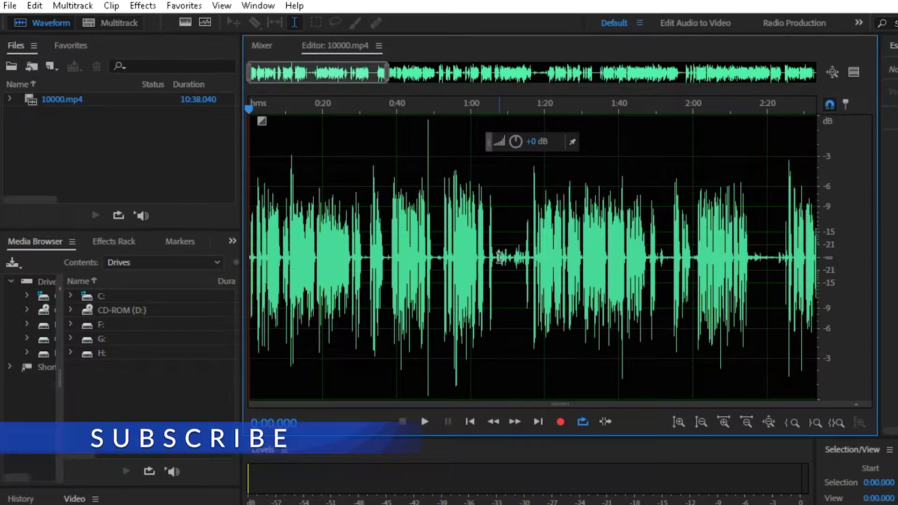
Step: Capture a noise print from the quiet section between about 1:07 and 1:14 of the waveform
left_click_drag(498, 256, 522, 260)
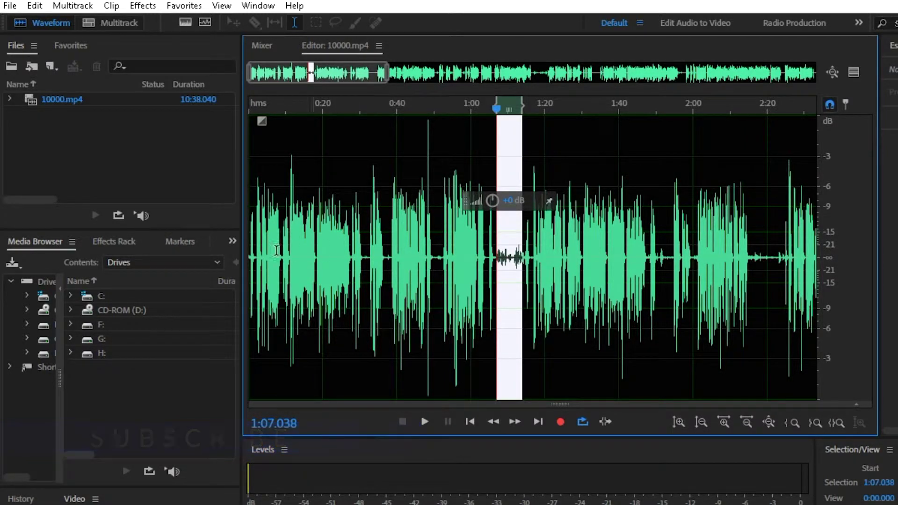
left_click(137, 7)
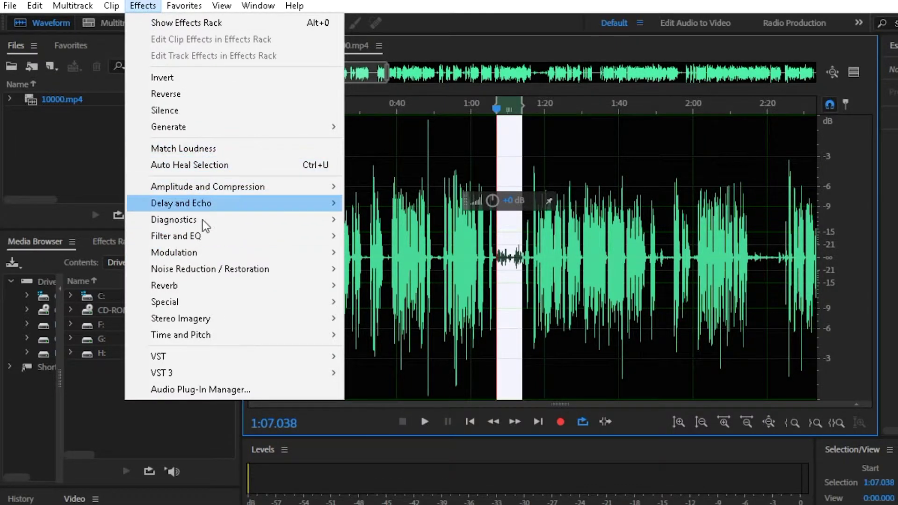
mouse_move(205, 272)
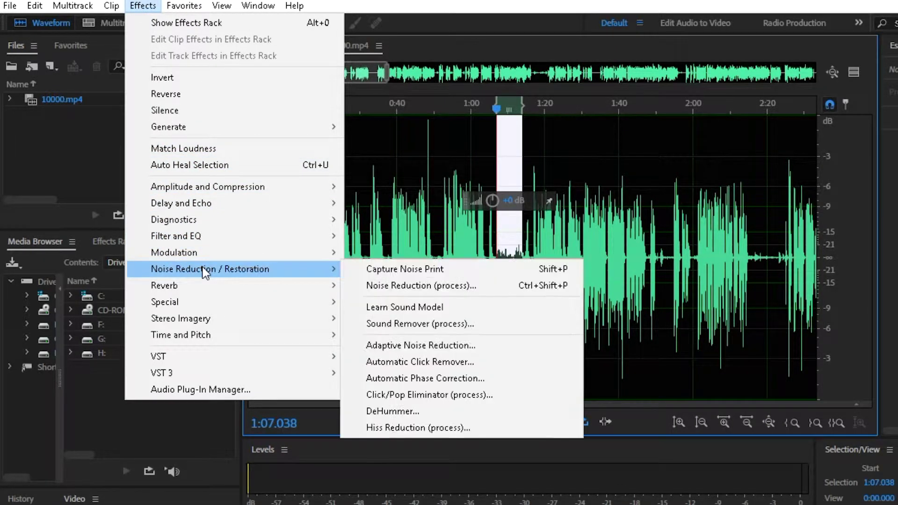
left_click(411, 270)
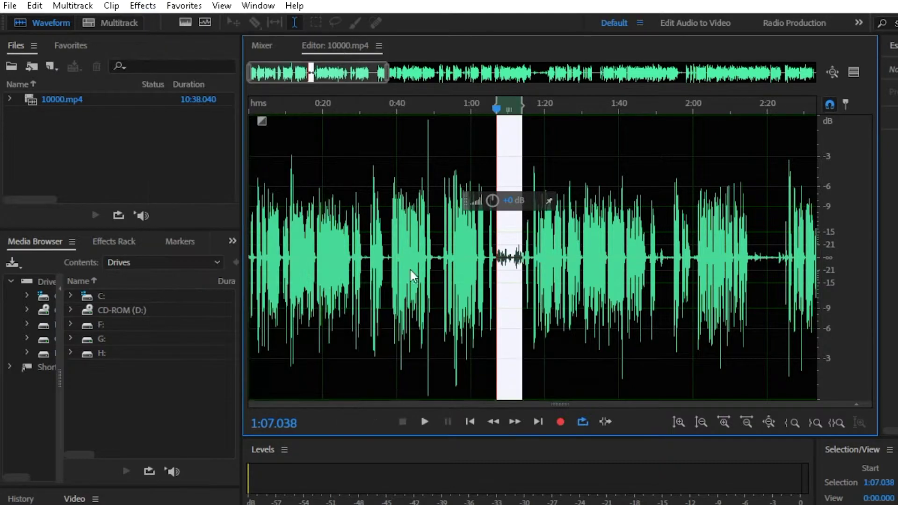
Step: Apply Noise Reduction to the selected quiet section at 9% strength and 30 dB reduction, previewing the sound while adjusting
left_click(142, 7)
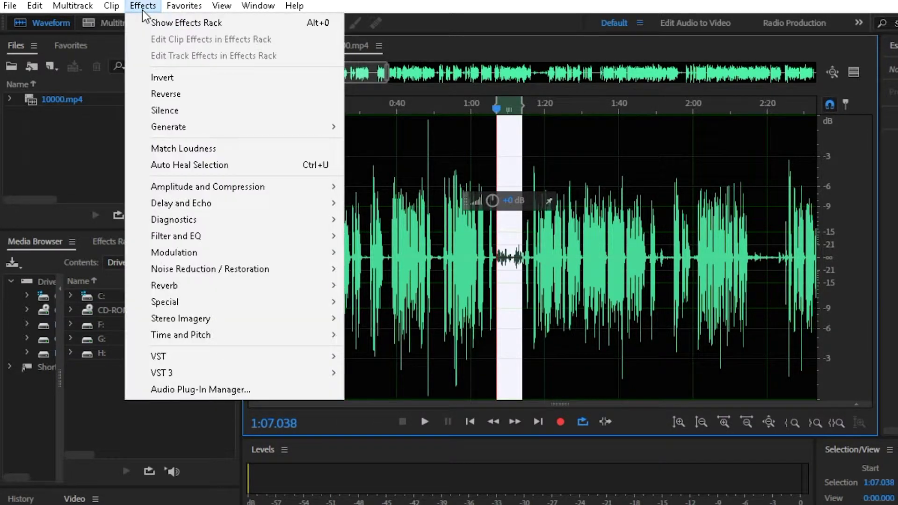
mouse_move(211, 271)
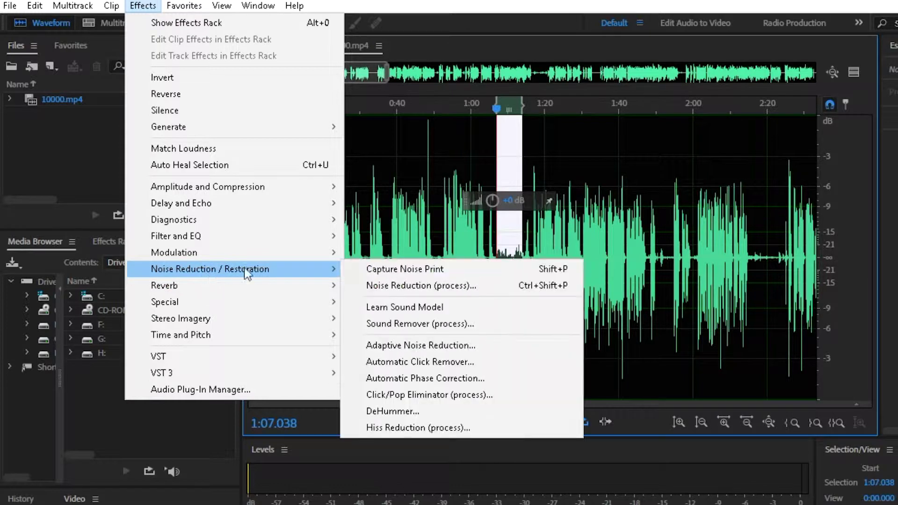
left_click(402, 286)
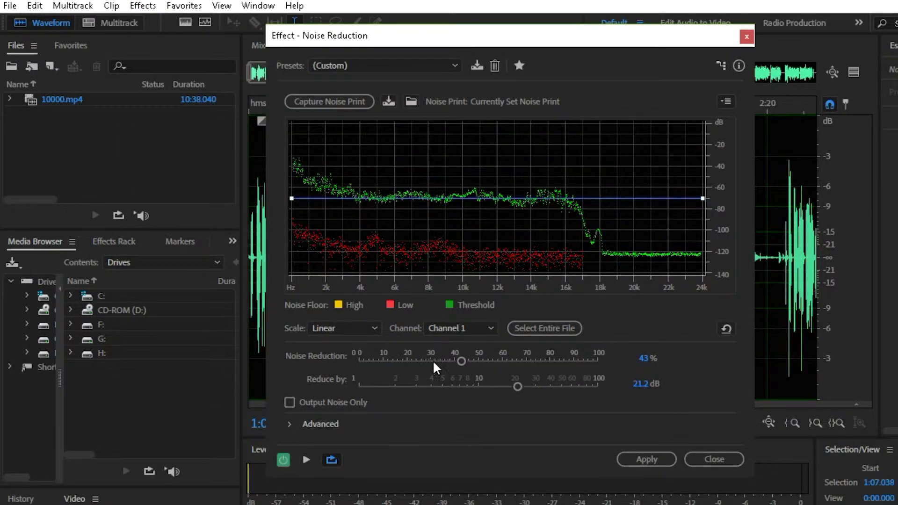
mouse_move(459, 363)
left_mouse_down()
mouse_move(442, 362)
mouse_move(431, 377)
left_mouse_up()
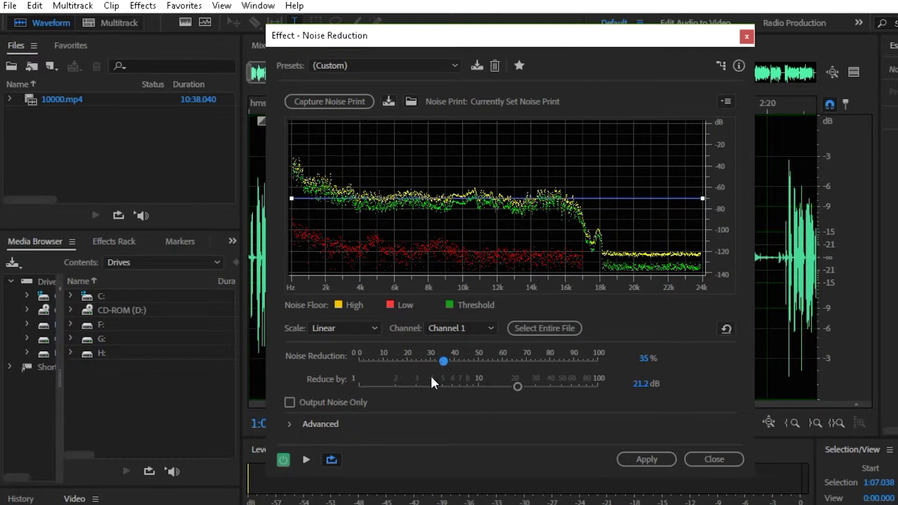
left_click(310, 454)
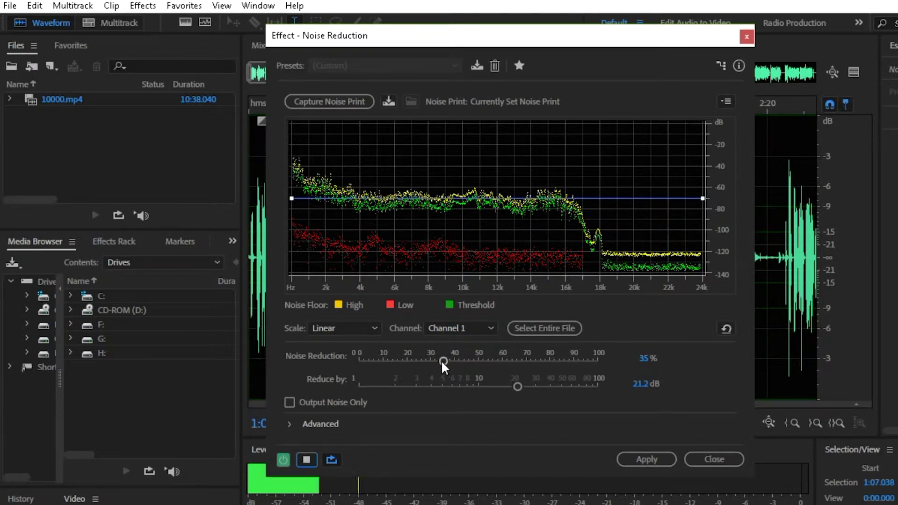
left_click_drag(457, 365, 379, 356)
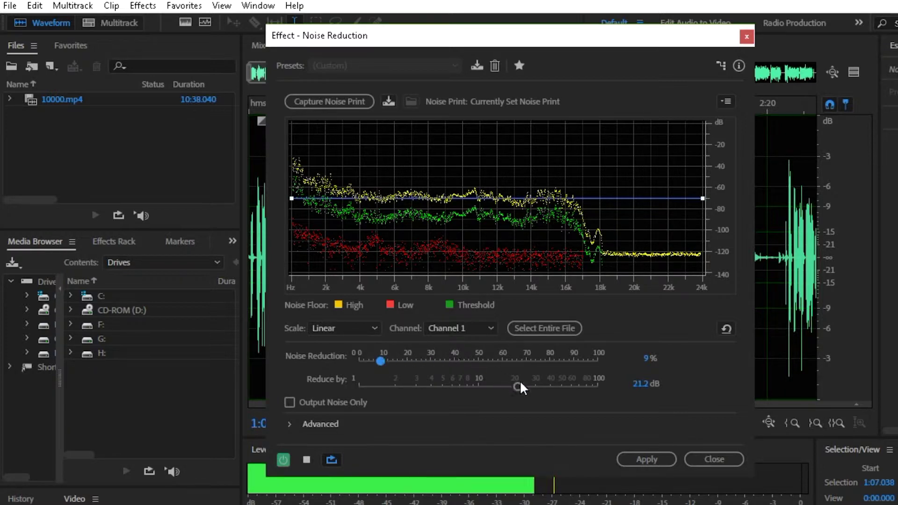
left_click_drag(518, 386, 535, 390)
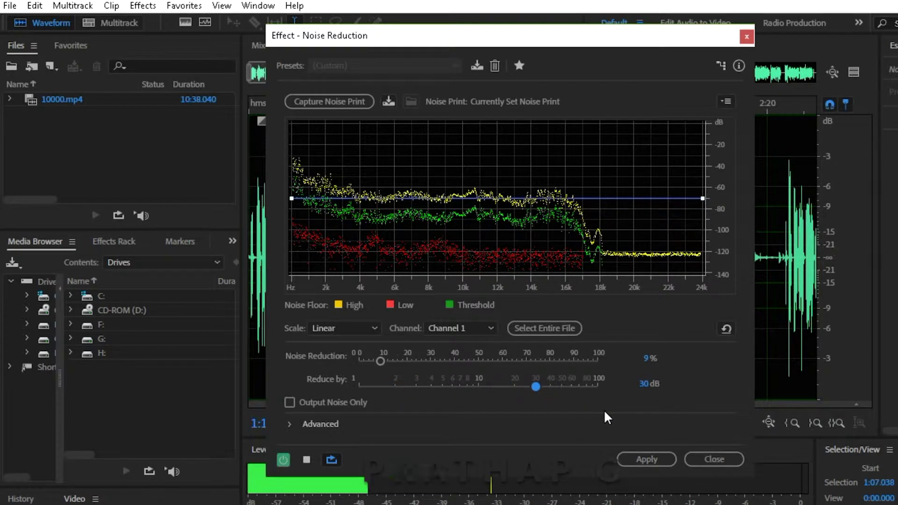
left_click(657, 460)
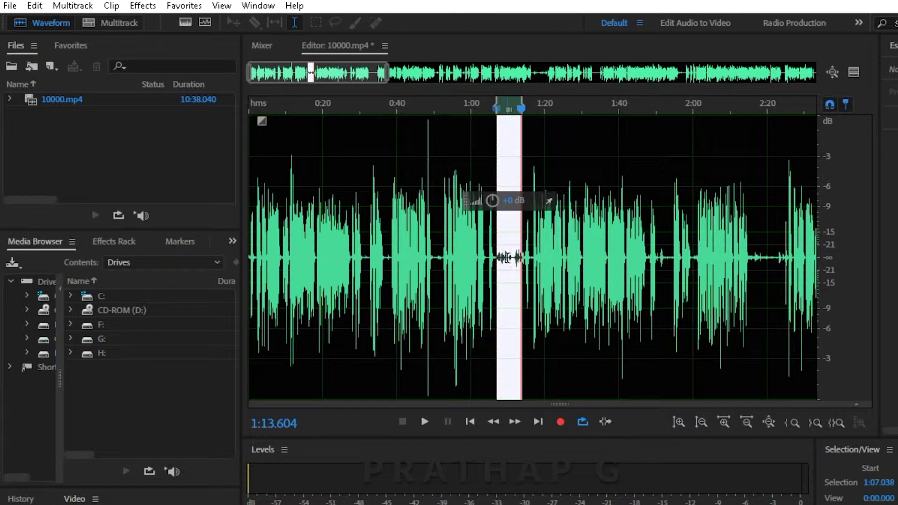
Step: Select the entire 10000.mp4 waveform and open the Noise Reduction process for it
right_click(539, 224)
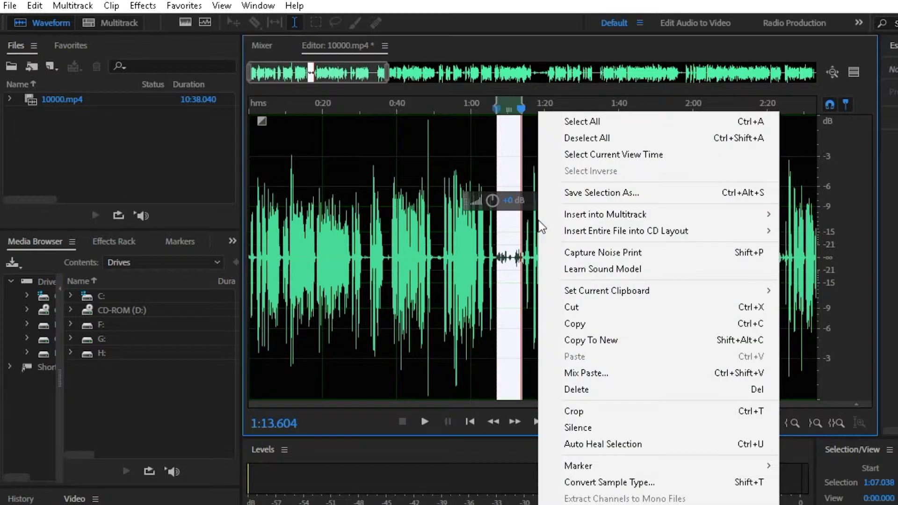
left_click(567, 121)
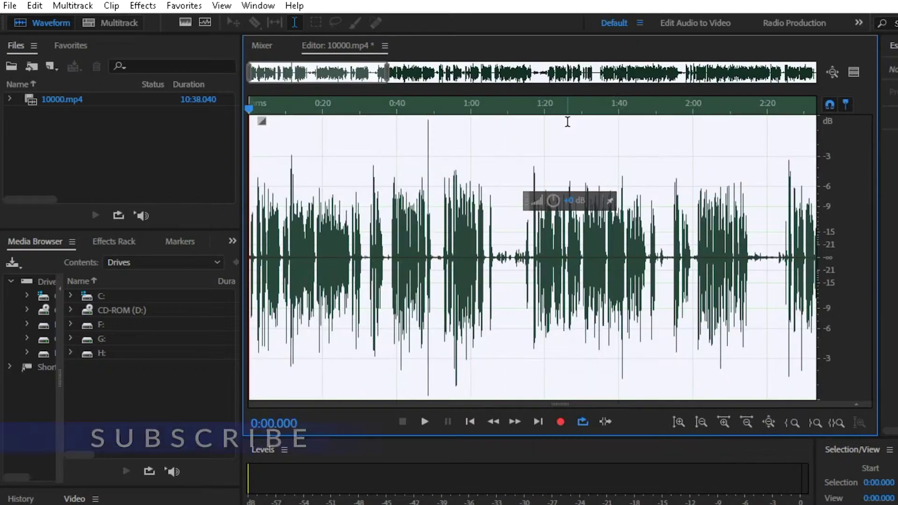
left_click(145, 11)
mouse_move(212, 270)
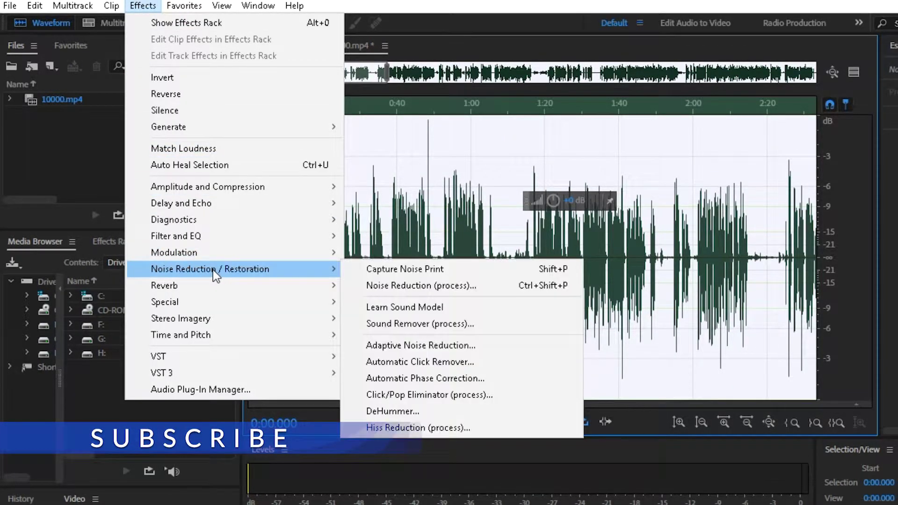
left_click(368, 286)
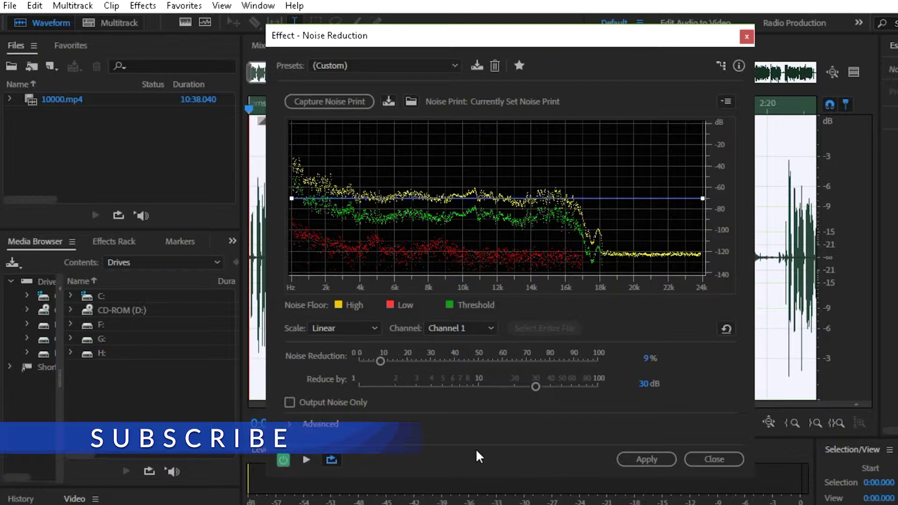
Step: Preview the effect while setting Noise Reduction to 0% and Reduce by to 2.2 dB
left_click(306, 460)
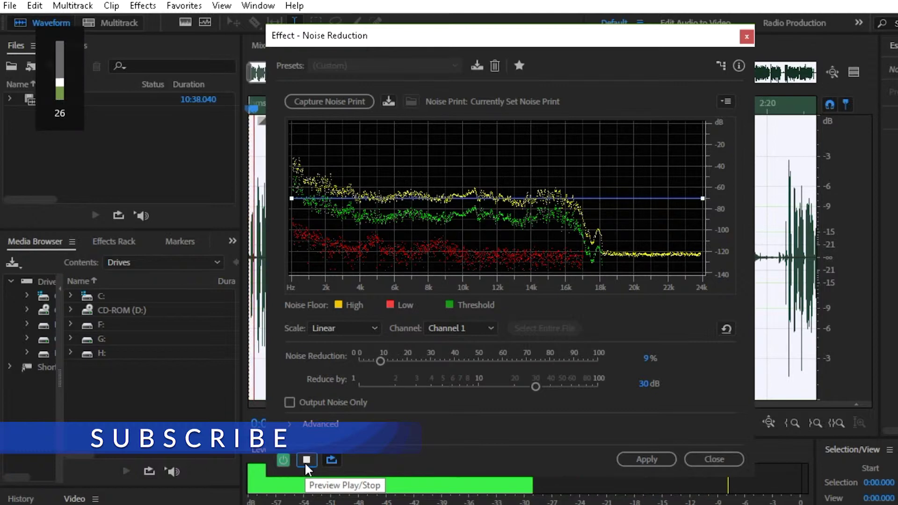
left_click(381, 361)
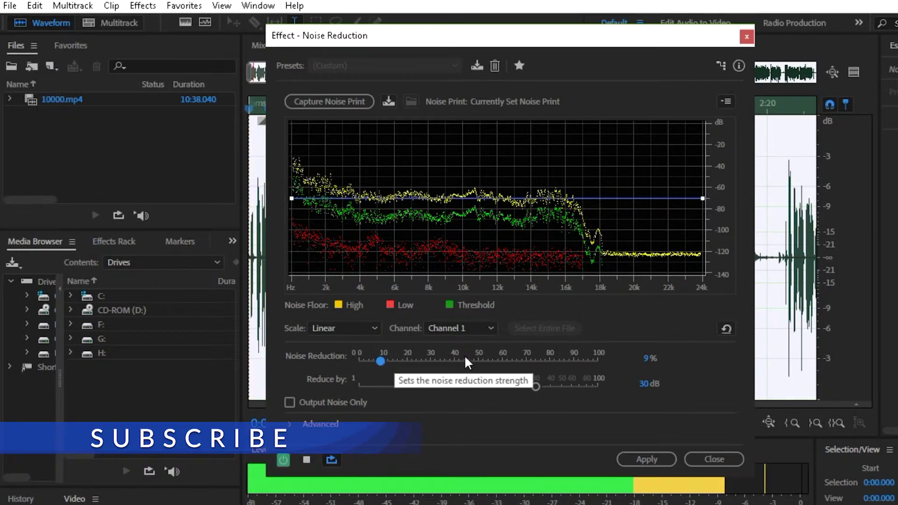
mouse_move(380, 361)
left_mouse_down()
mouse_move(608, 362)
mouse_move(358, 355)
left_mouse_up()
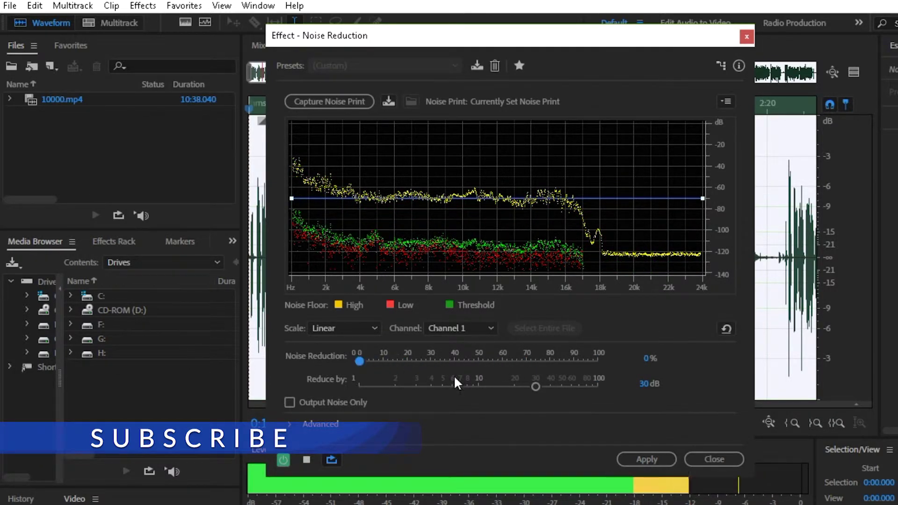
left_click_drag(534, 386, 405, 386)
left_click_drag(351, 385, 486, 392)
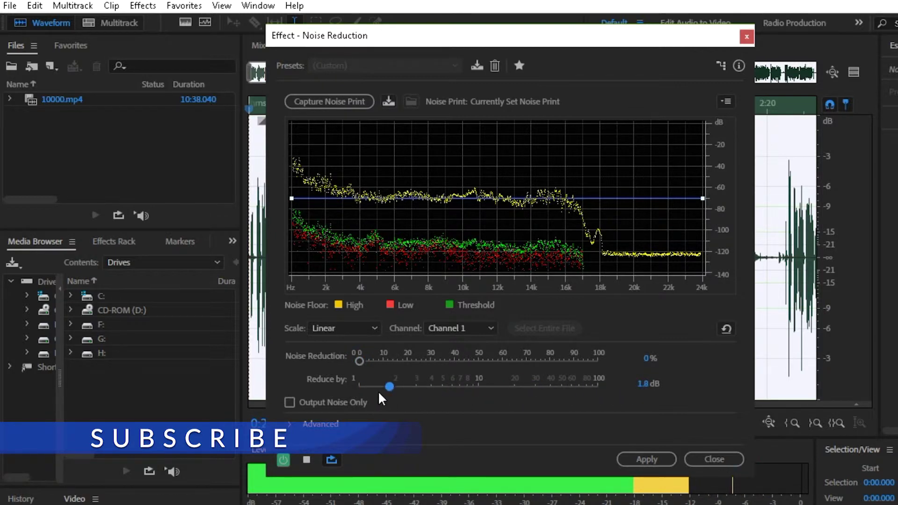
left_click_drag(380, 392, 616, 393)
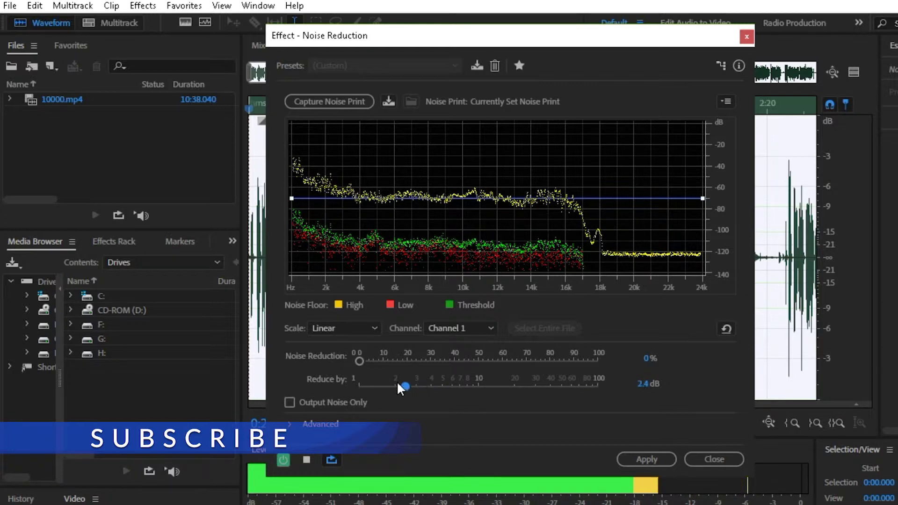
Step: Lower the noise reduction curve with added points at about 3.9 kHz and 20 kHz, and apply the effect to the whole file
left_click(357, 201)
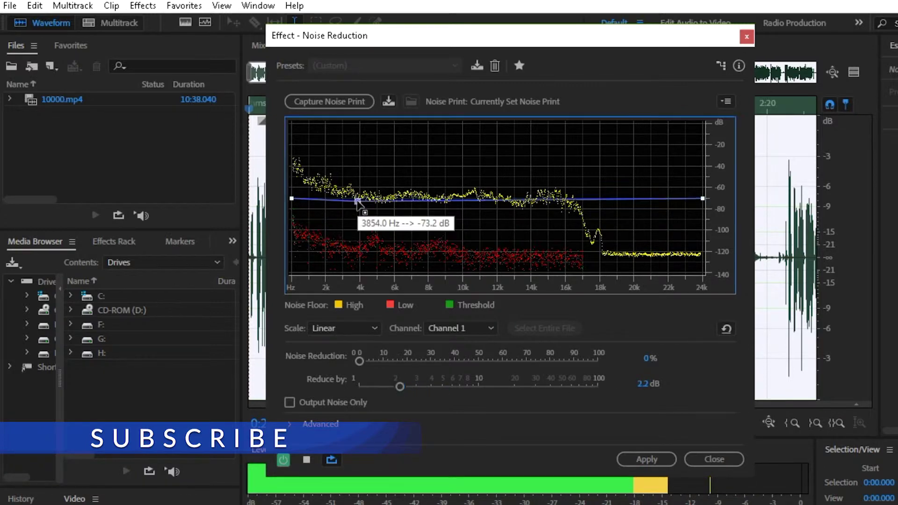
mouse_move(357, 200)
left_mouse_down()
mouse_move(360, 271)
mouse_move(358, 138)
mouse_move(358, 217)
left_mouse_up()
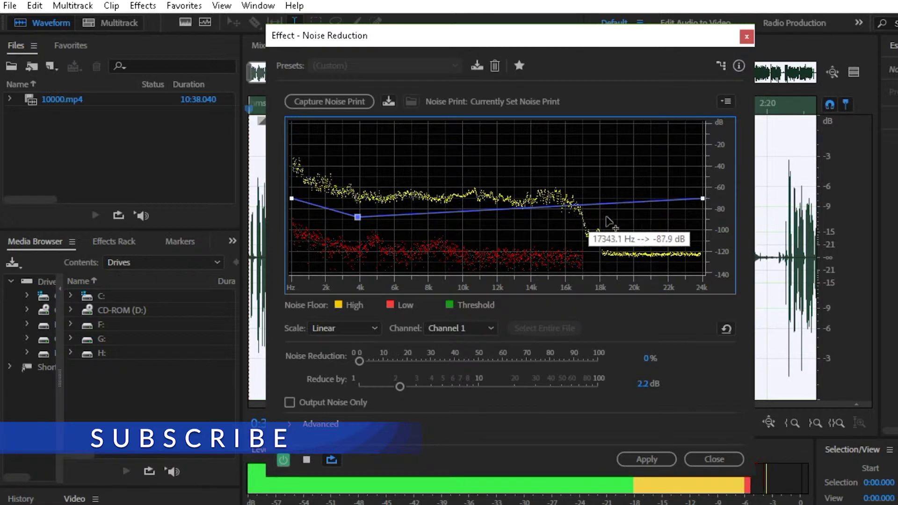
left_click_drag(636, 203, 642, 228)
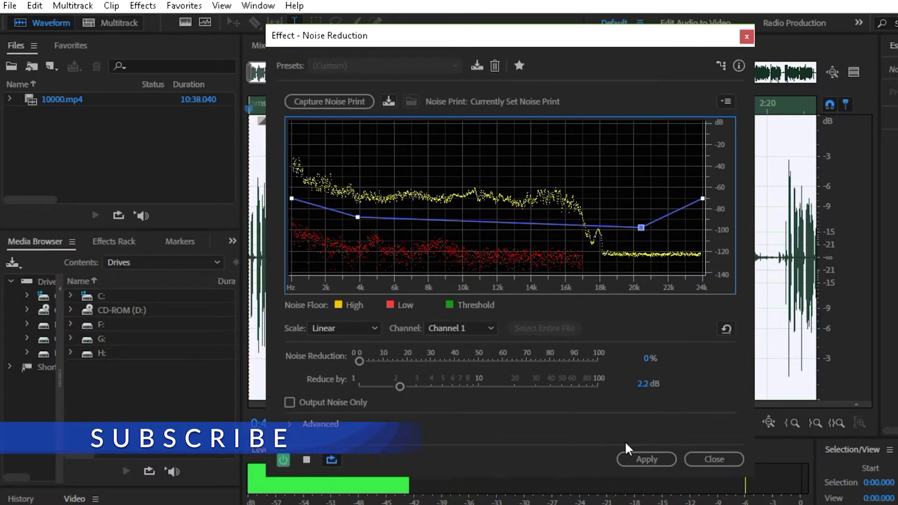
left_click(628, 458)
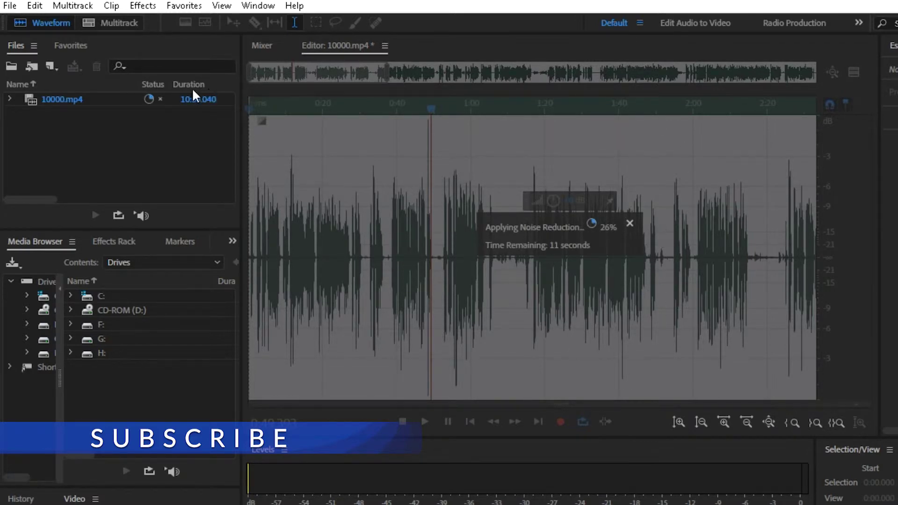
Step: Open the file export settings for the processed 10000.mp4 audio
left_click(11, 7)
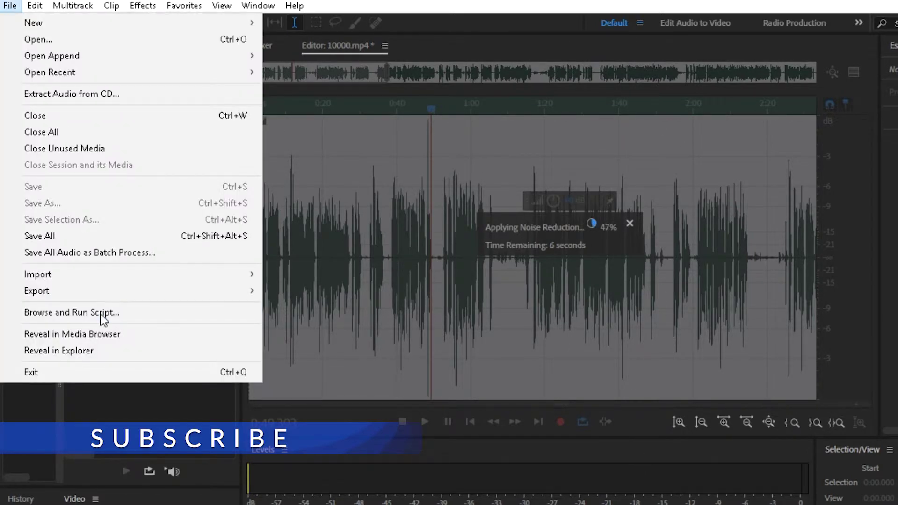
mouse_move(100, 280)
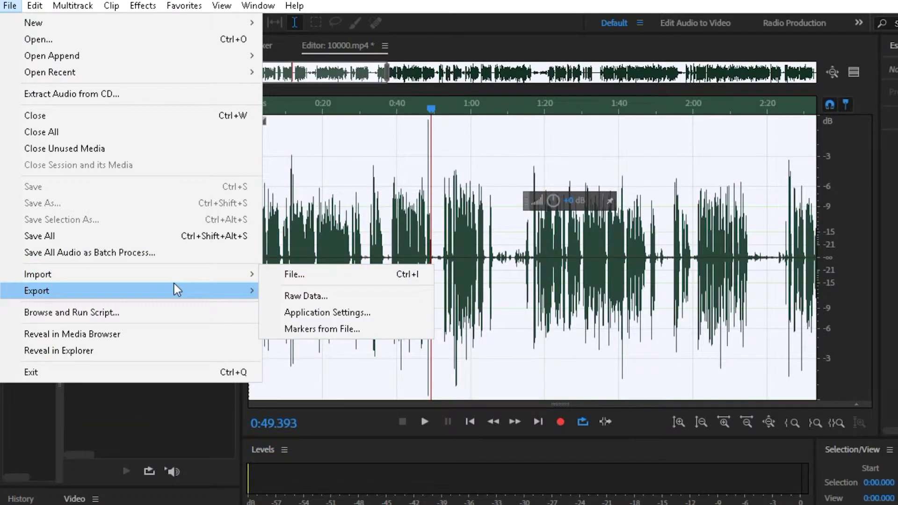
mouse_move(176, 286)
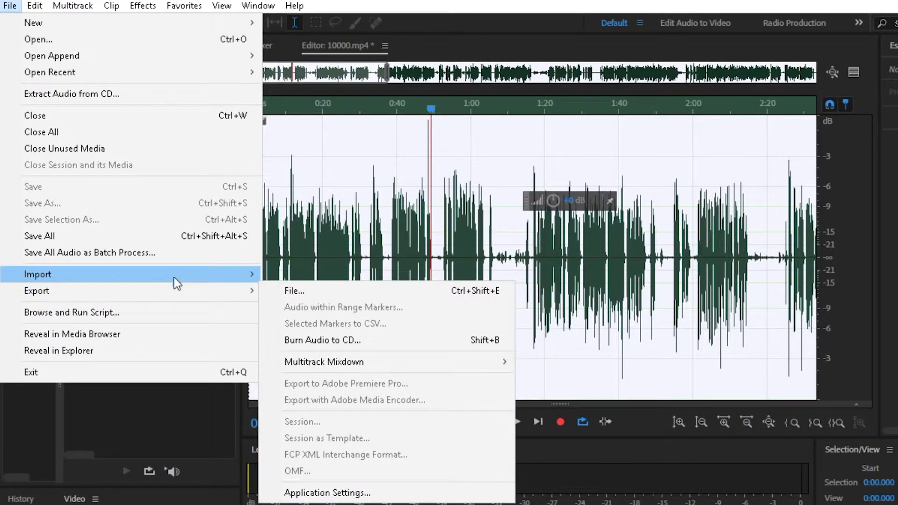
left_click(339, 291)
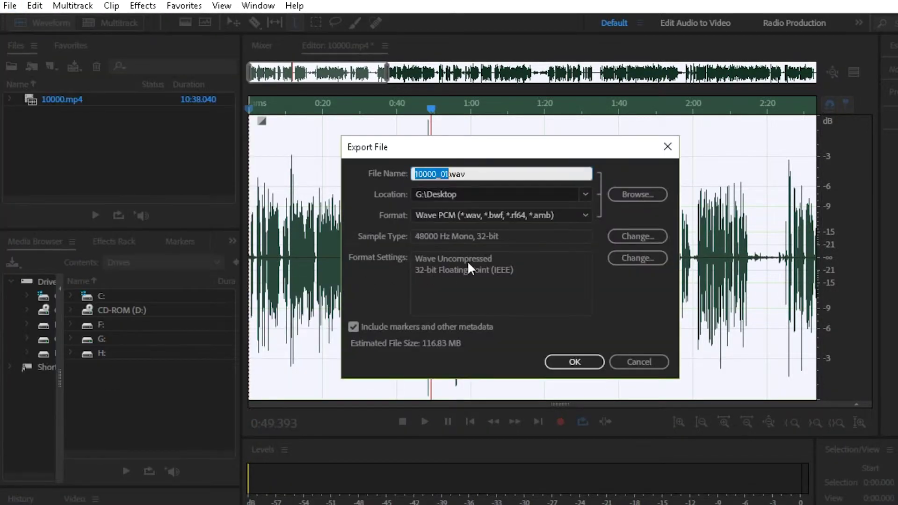
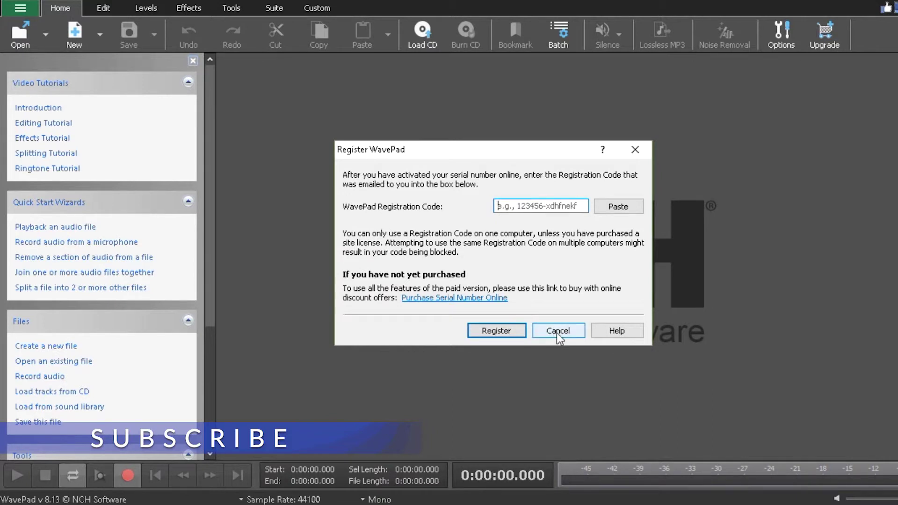
Step: Switch to WavePad and dismiss its registration dialog without entering a code
left_click(556, 330)
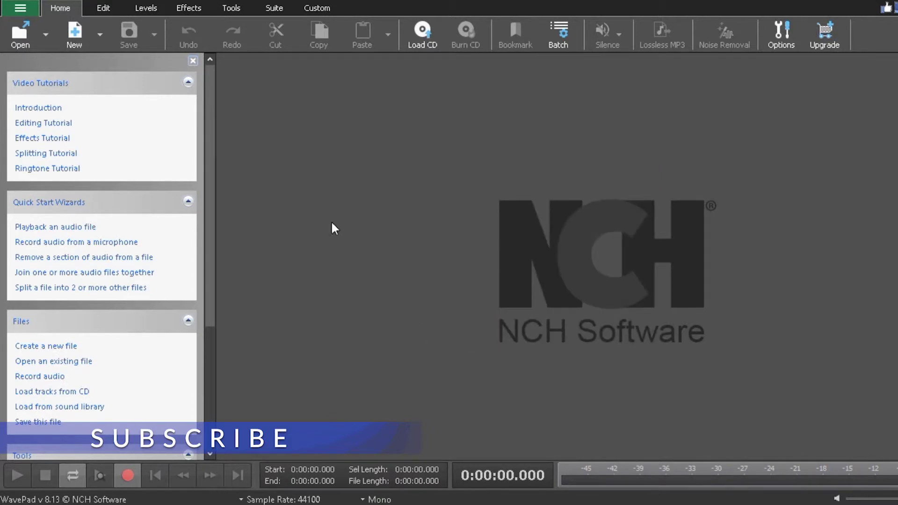
left_click(29, 44)
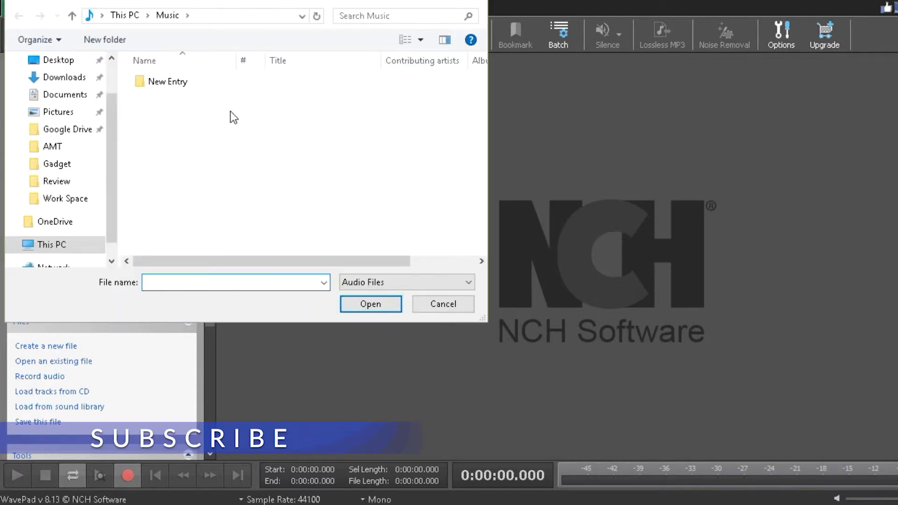
left_click(35, 63)
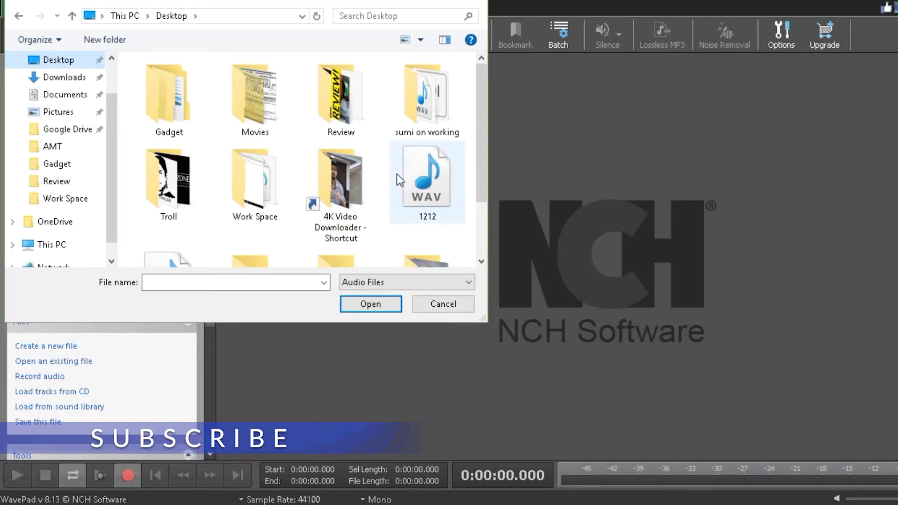
scroll(396, 174, "down", 2)
scroll(396, 174, "up", 2)
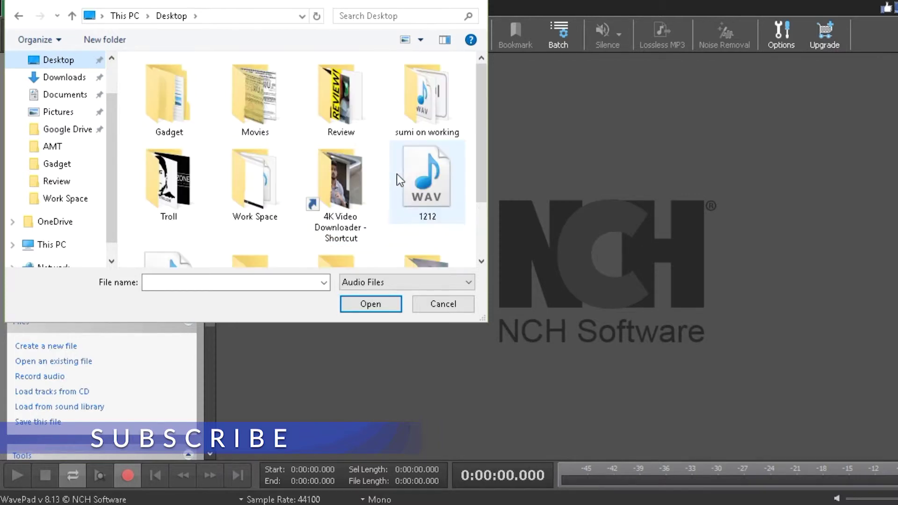
double_click(254, 187)
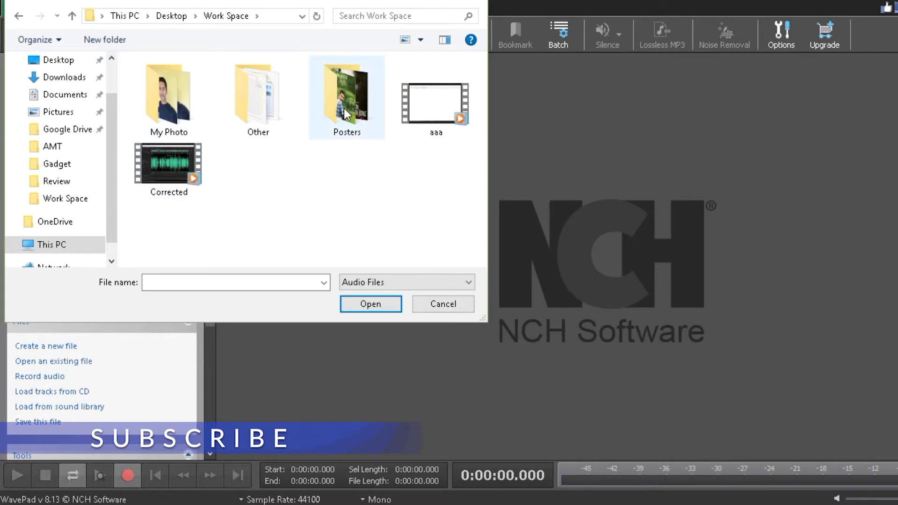
left_click(430, 107)
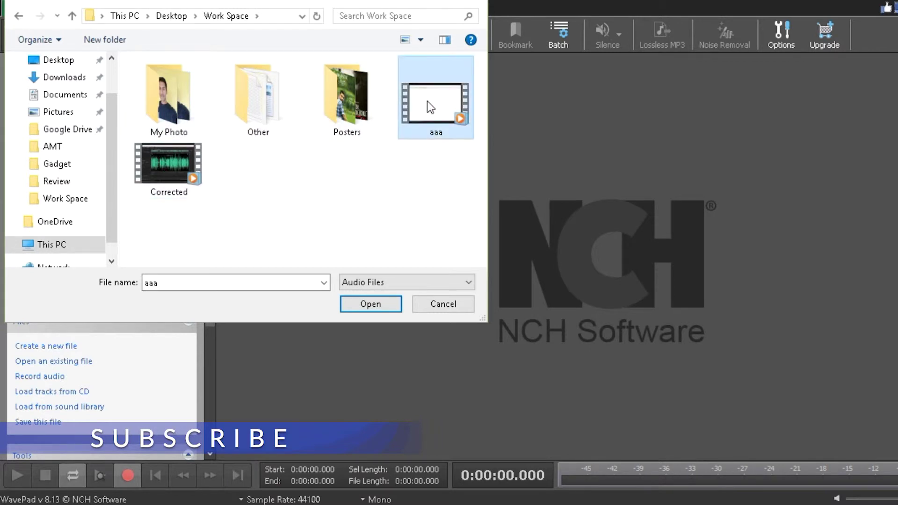
left_click(379, 305)
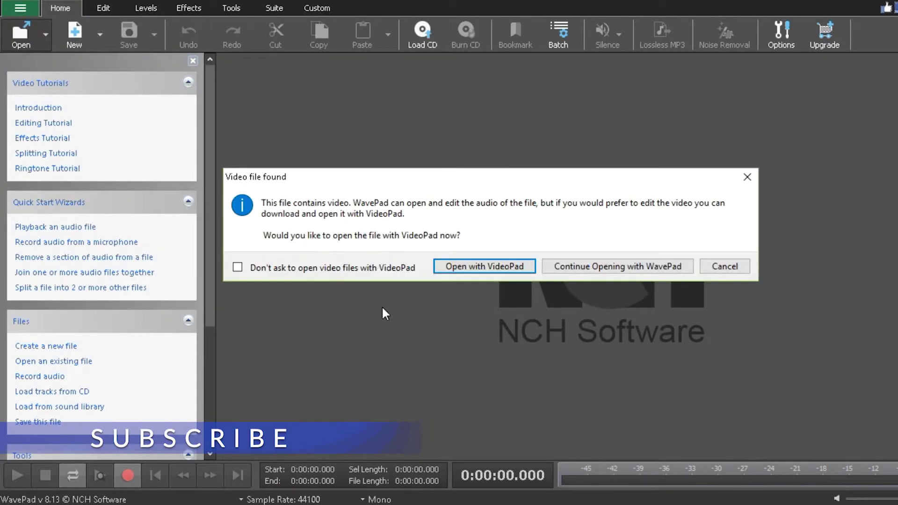
left_click(492, 269)
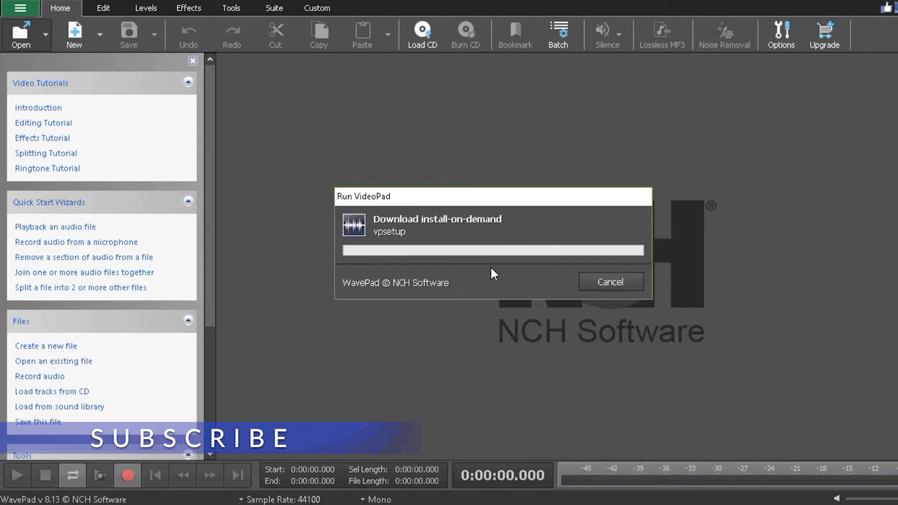
left_click(614, 281)
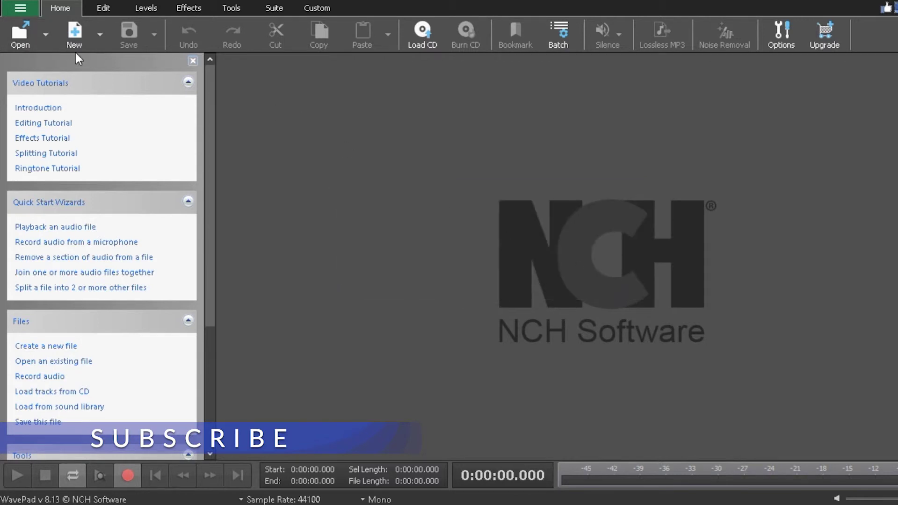
Step: Open the audio file 1212 from the Desktop folder for editing
left_click(20, 34)
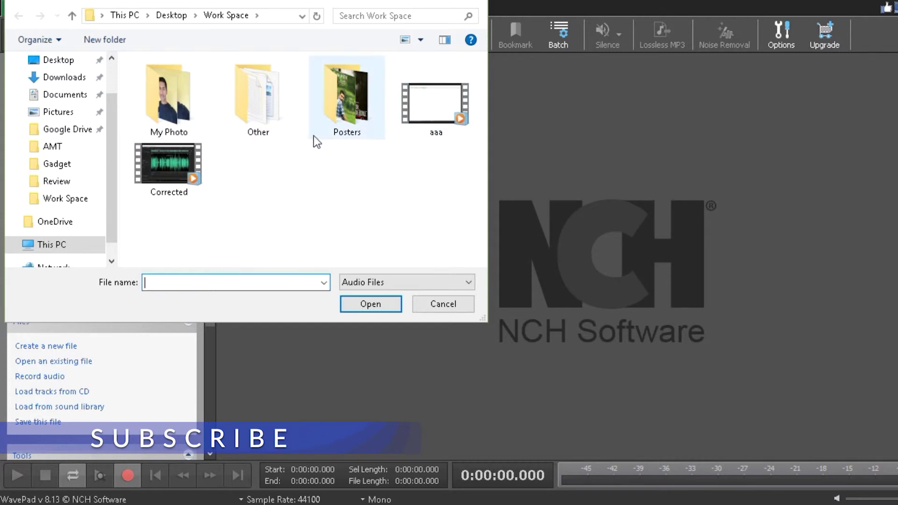
left_click(72, 18)
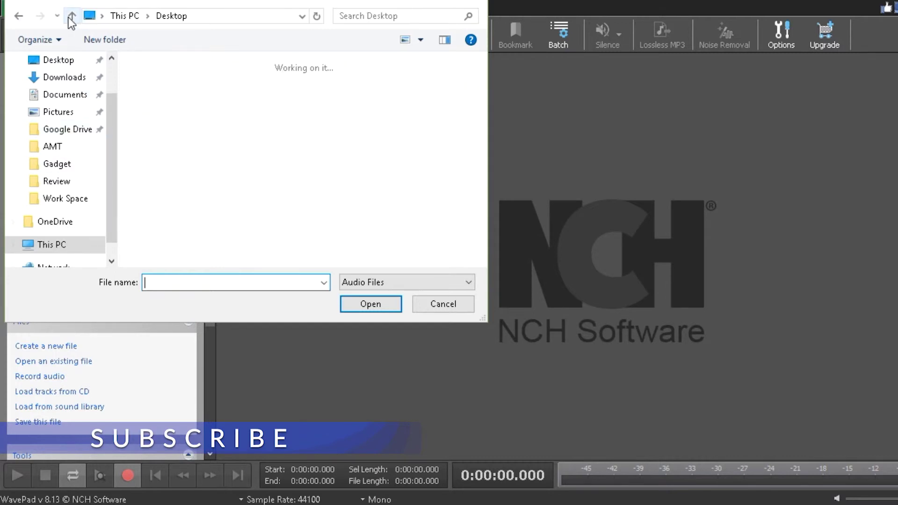
left_click(443, 154)
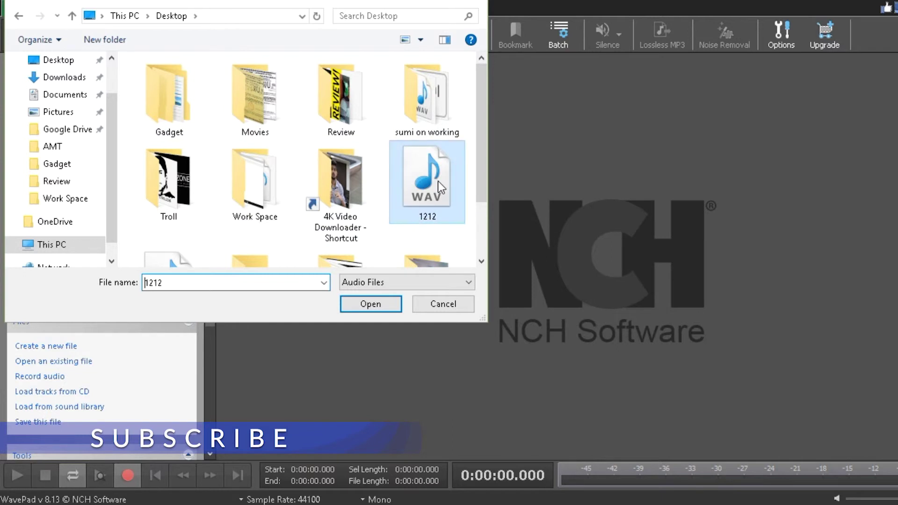
left_click(370, 304)
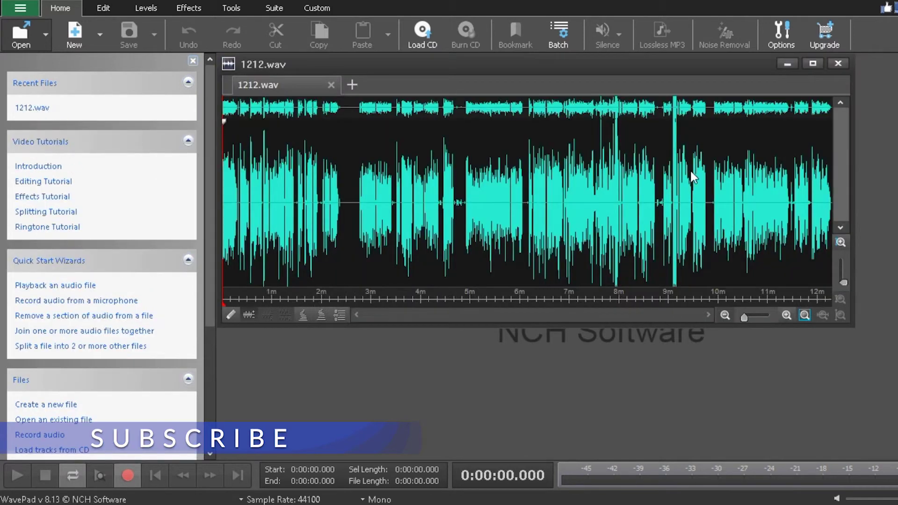
Step: Apply Multi-Band Noise Reduction to the whole 1212.wav file with a noise gate level of -30 dB and no preset
scroll(181, 337, "down", 2)
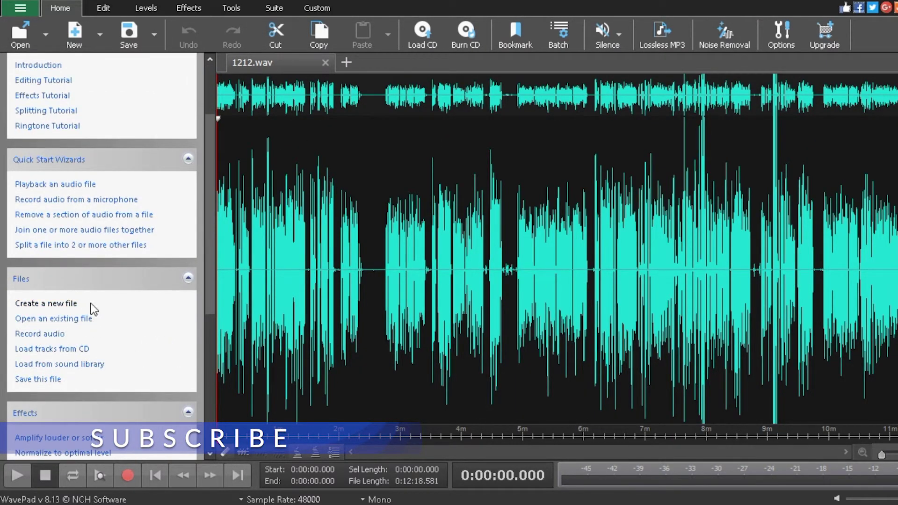
scroll(91, 303, "down", 3)
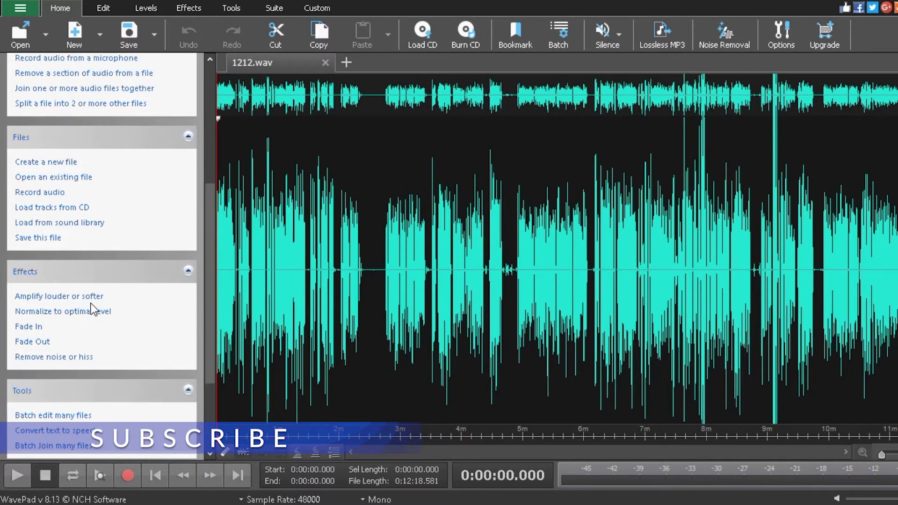
left_click(71, 358)
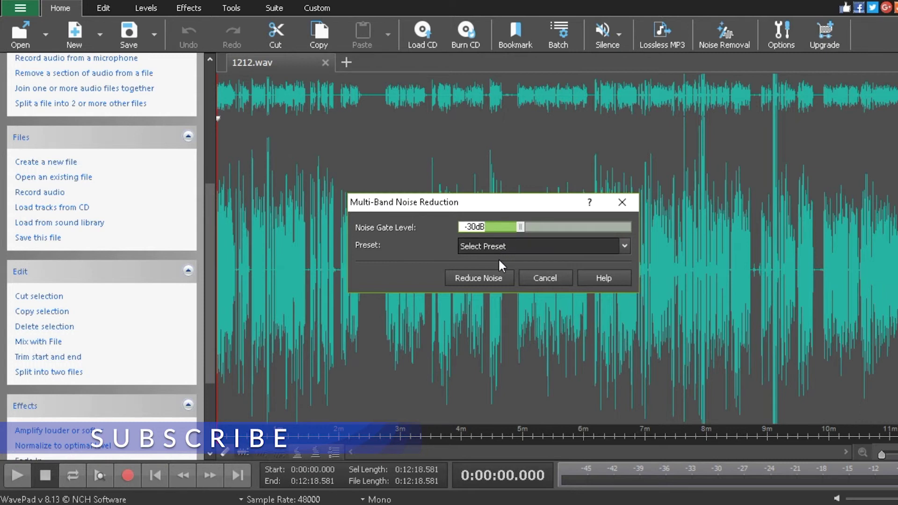
left_click(486, 281)
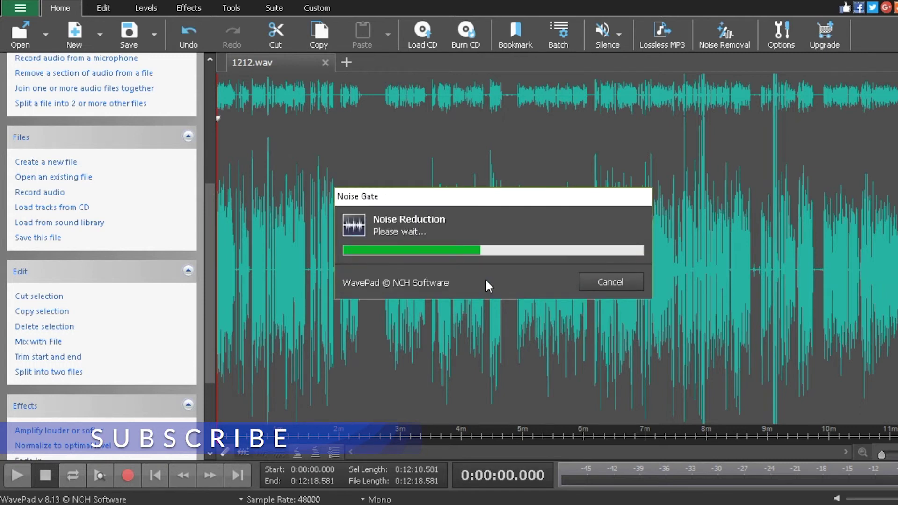